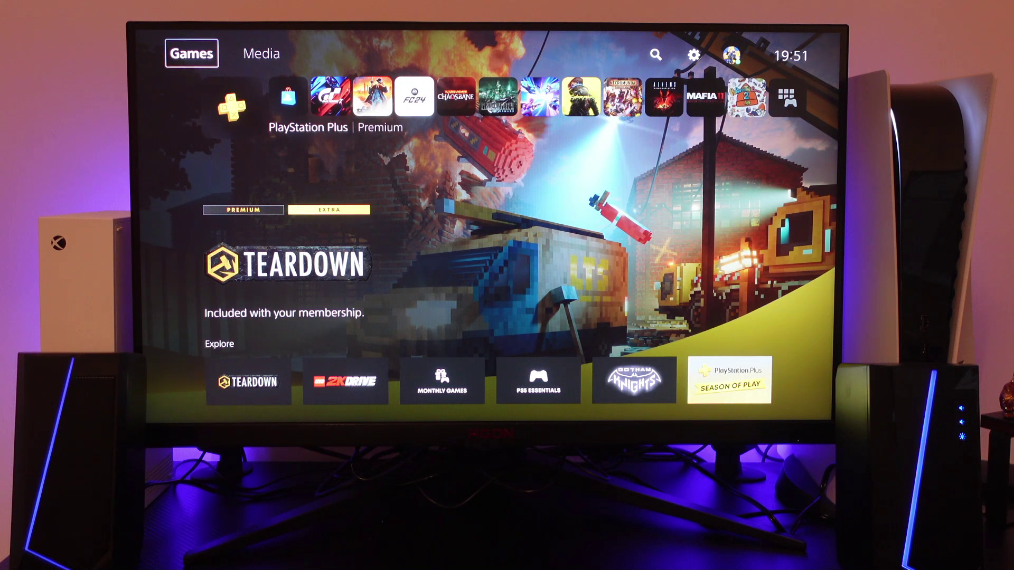
Step: Navigate from the home screen through Settings into Accessories, highlighting Bluetooth Accessories
key("Right")
key("Right")
key("Right")
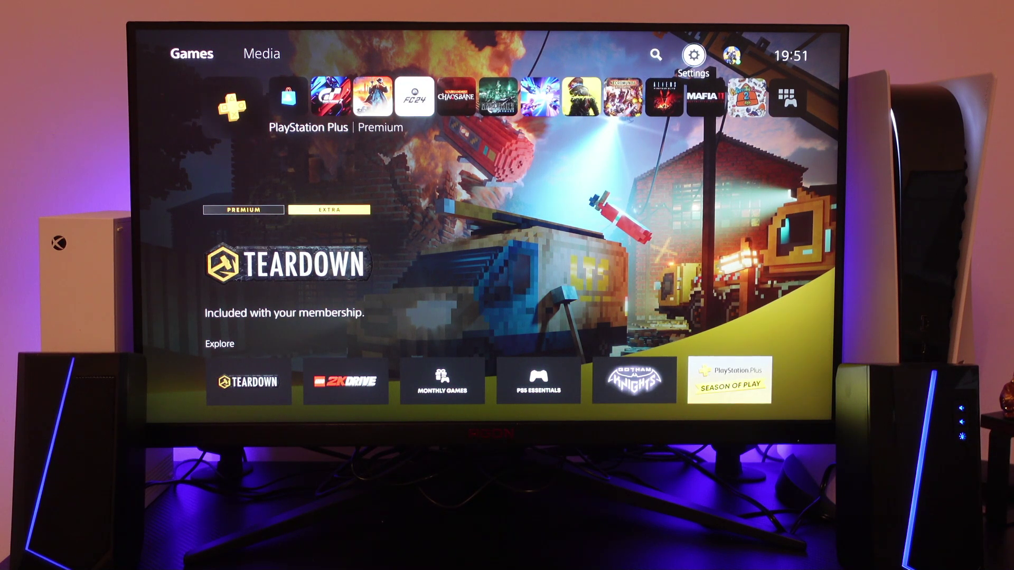
key("Return")
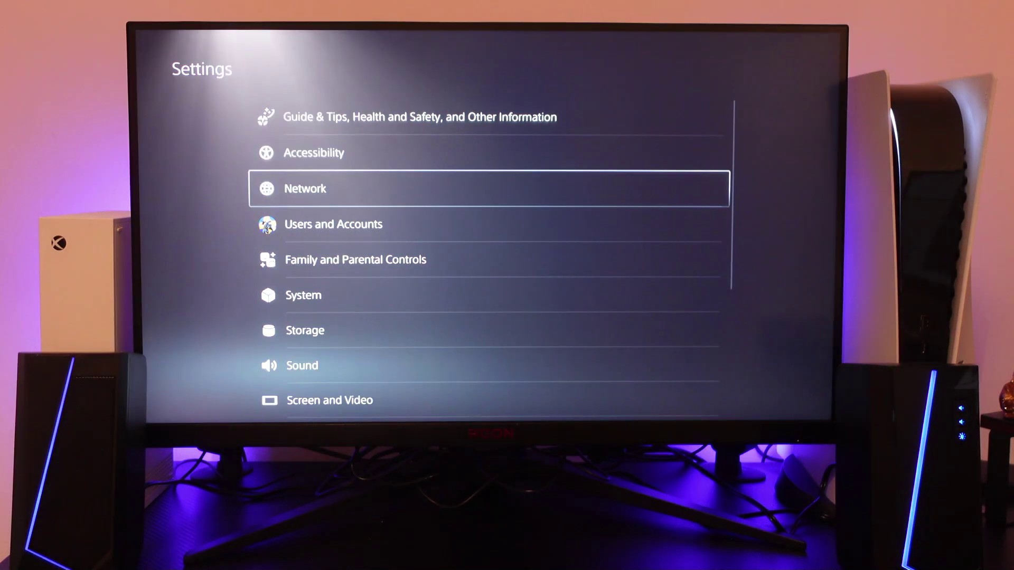
key("Down")
key("Down")
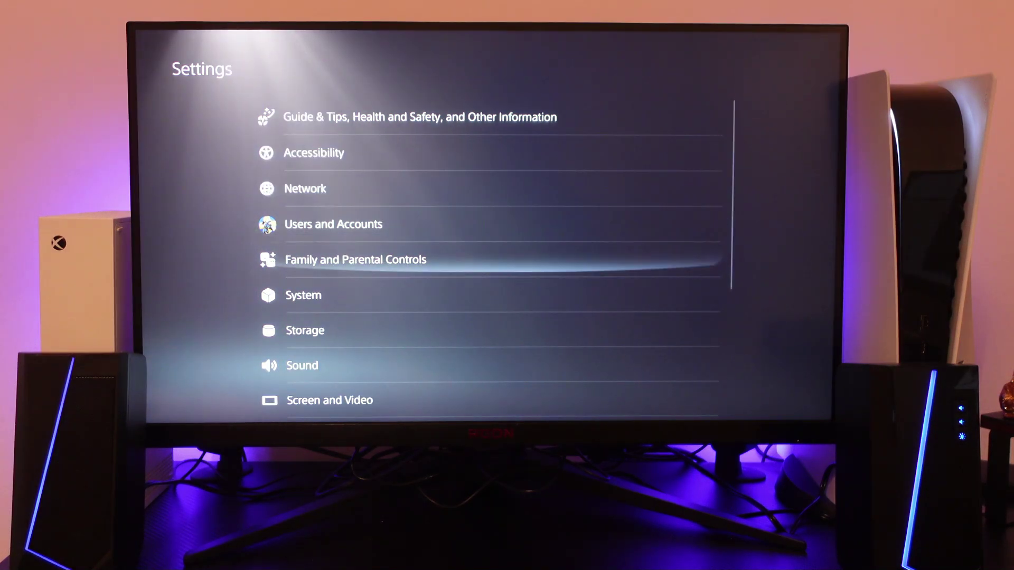
key("Down")
key("Down")
key("Down")
key("Down")
key("Down")
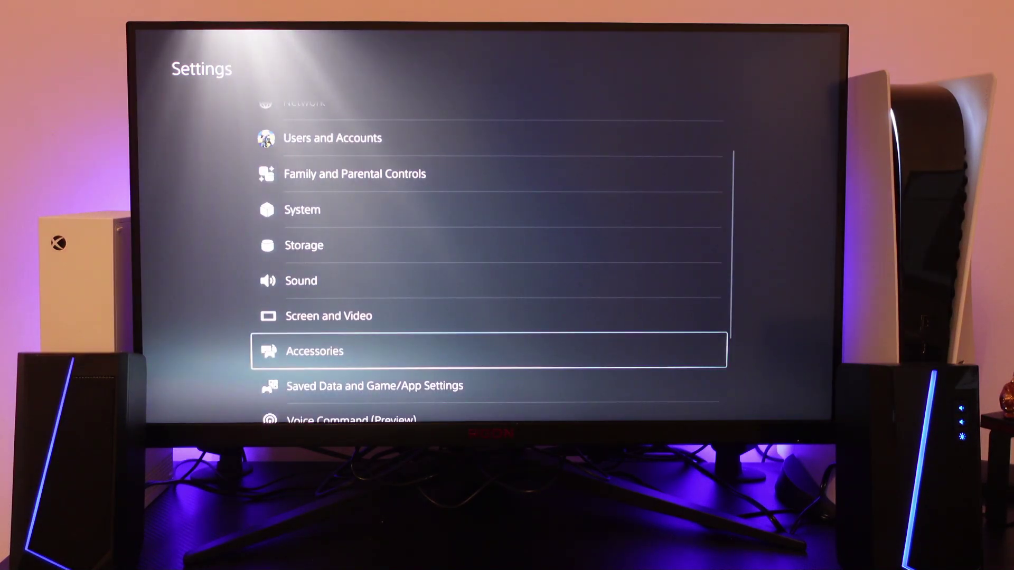
key("Return")
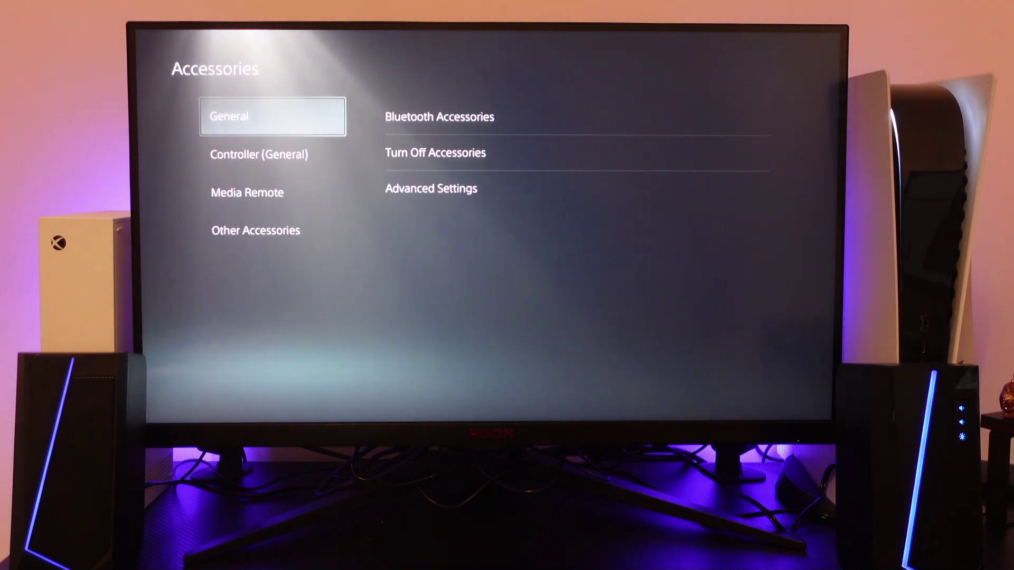
key("Right")
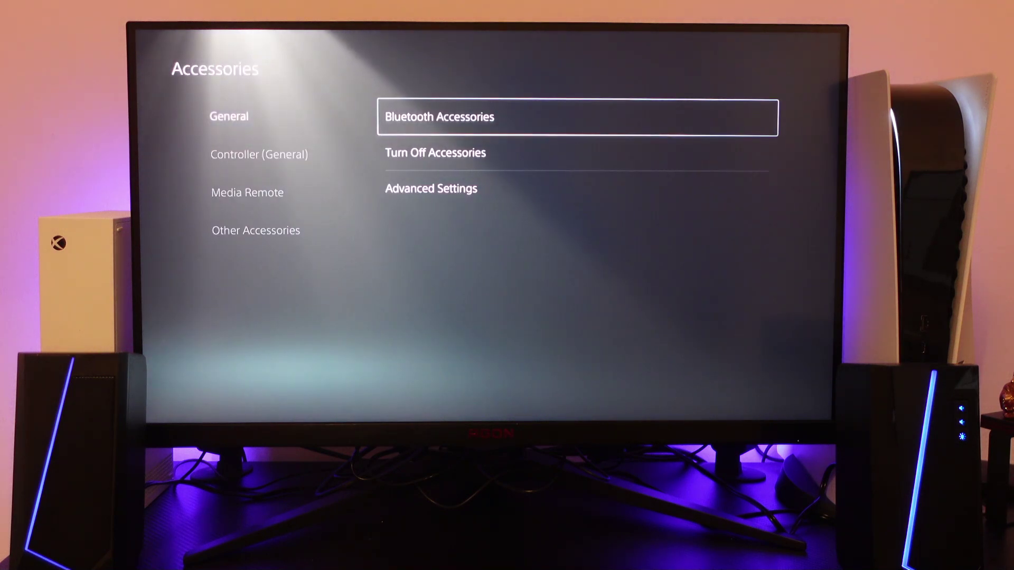
Step: Open Bluetooth Accessories and wait for AirPods Pro to appear under Accessories found
key("Return")
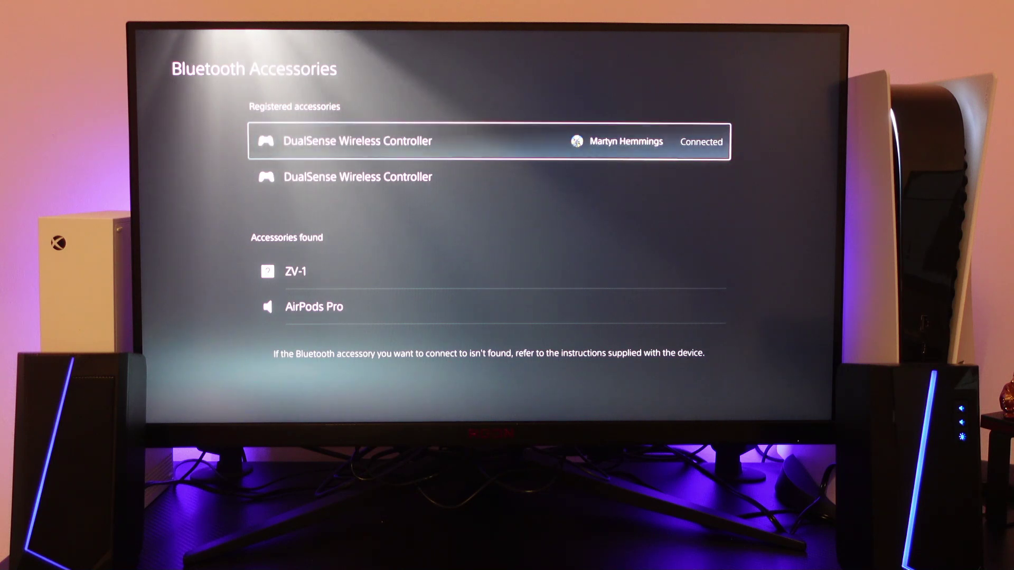
Step: Select AirPods Pro under Accessories found and confirm Yes in the registration prompt
key("Down")
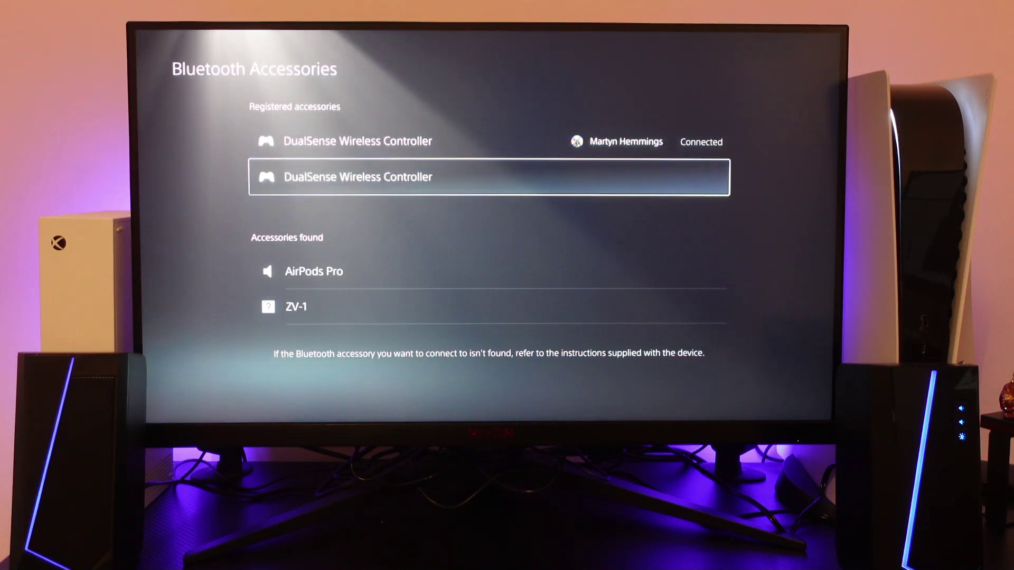
key("Down")
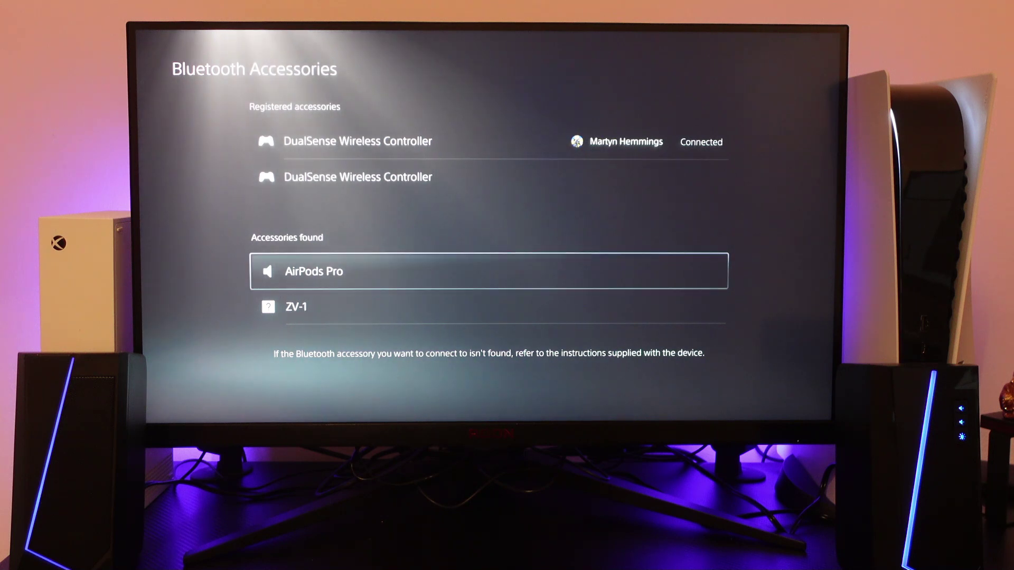
key("Return")
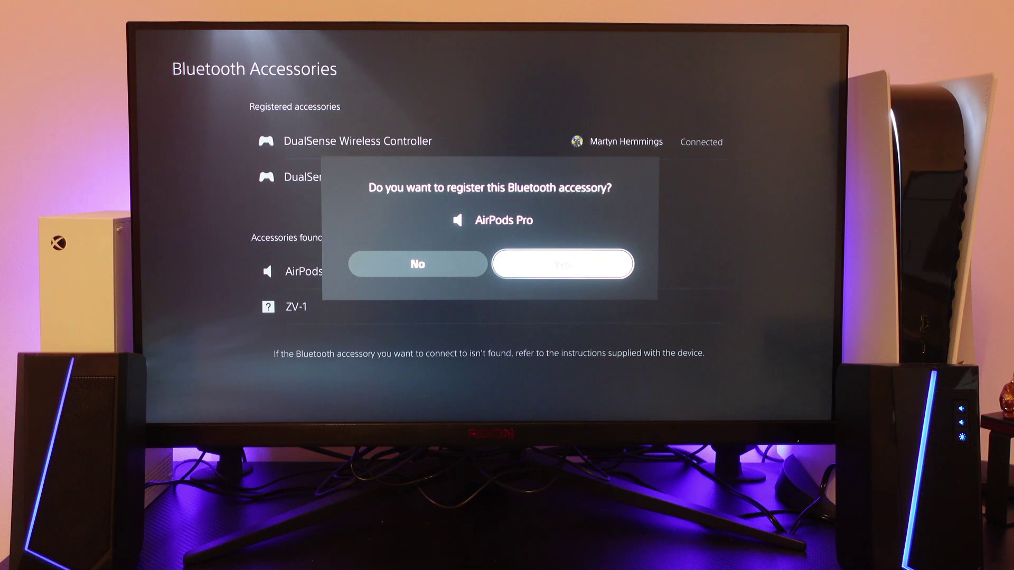
key("Return")
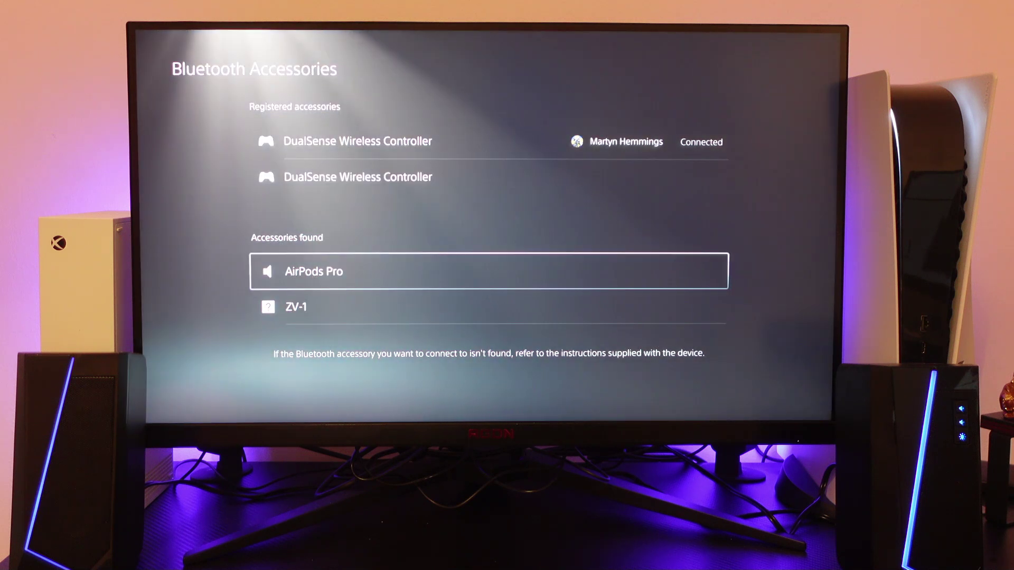